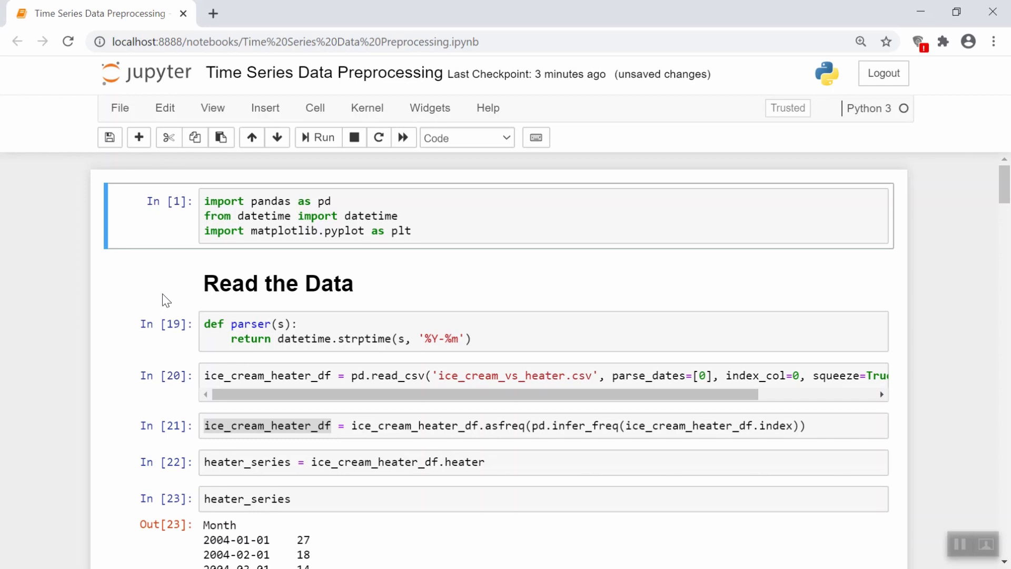
# Scroll down to the line computing the mean and std of heater_series
pyautogui.scroll(-1, 162, 292)
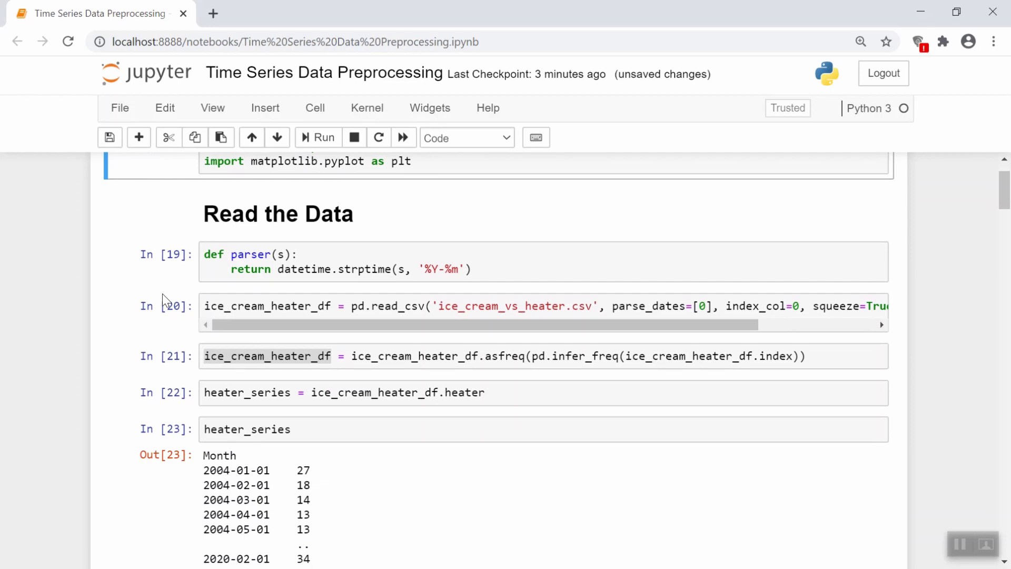
pyautogui.scroll(-1, 162, 292)
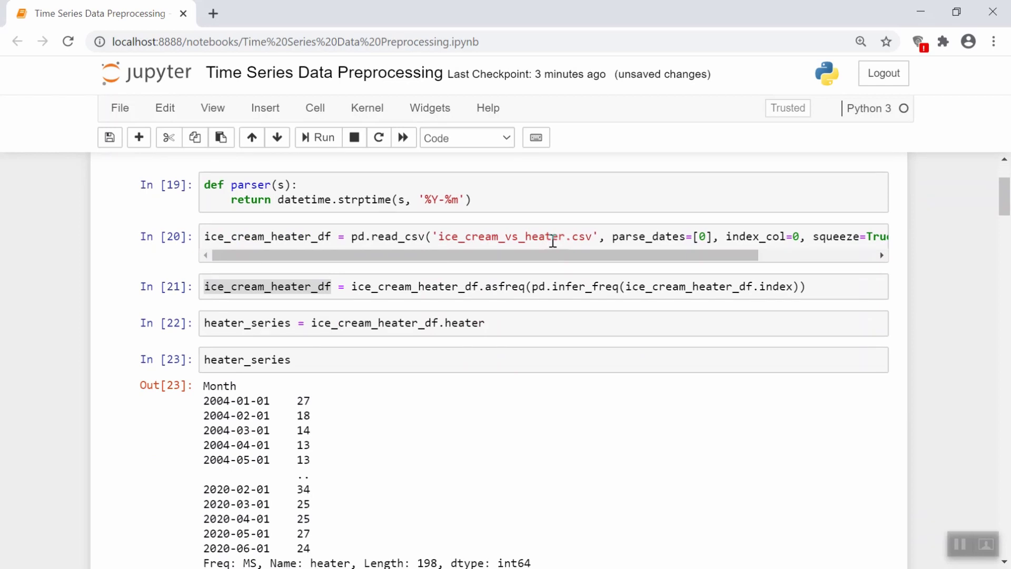
pyautogui.scroll(-4, 553, 241)
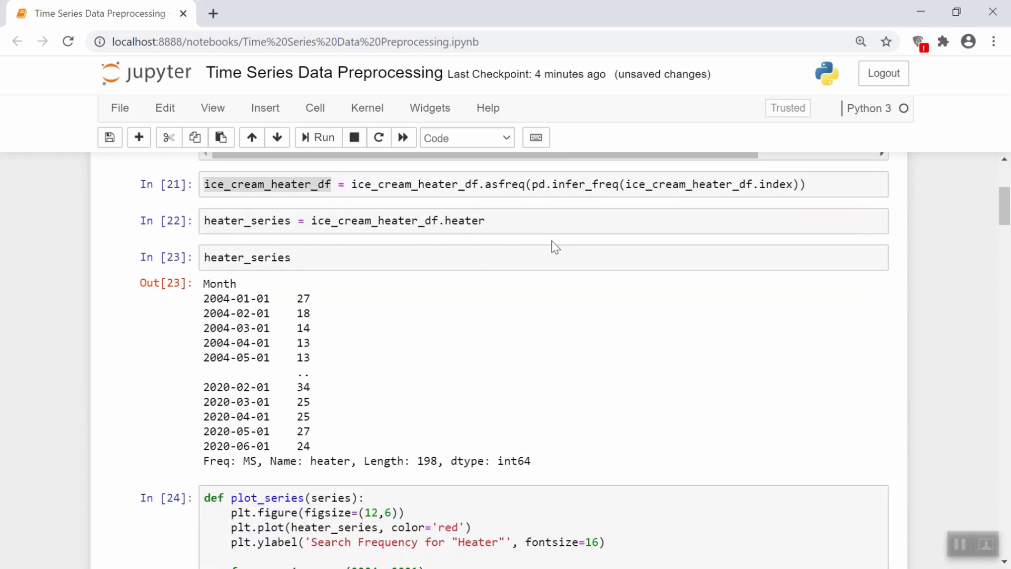
pyautogui.scroll(3, 551, 241)
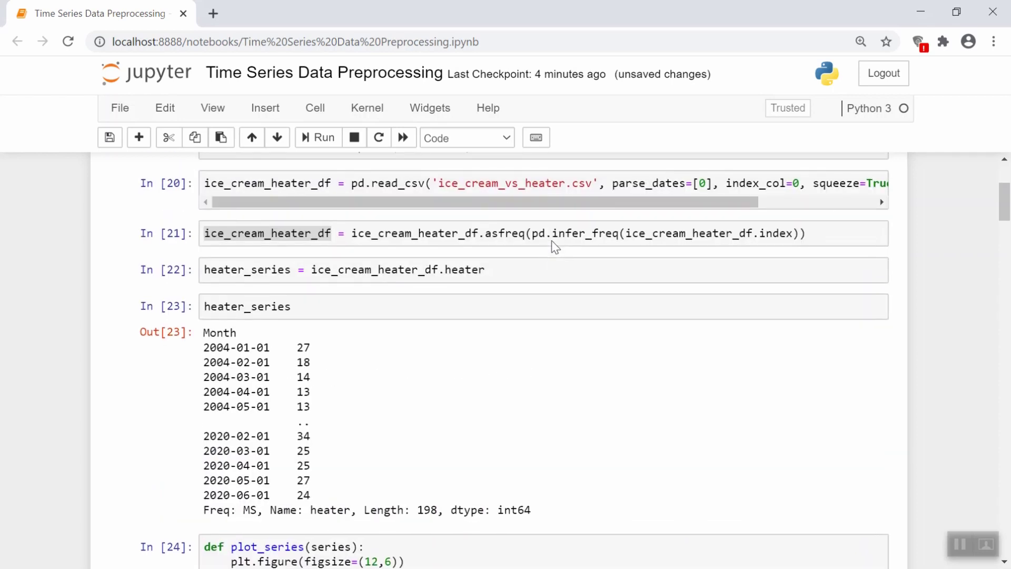
pyautogui.scroll(-9, 552, 240)
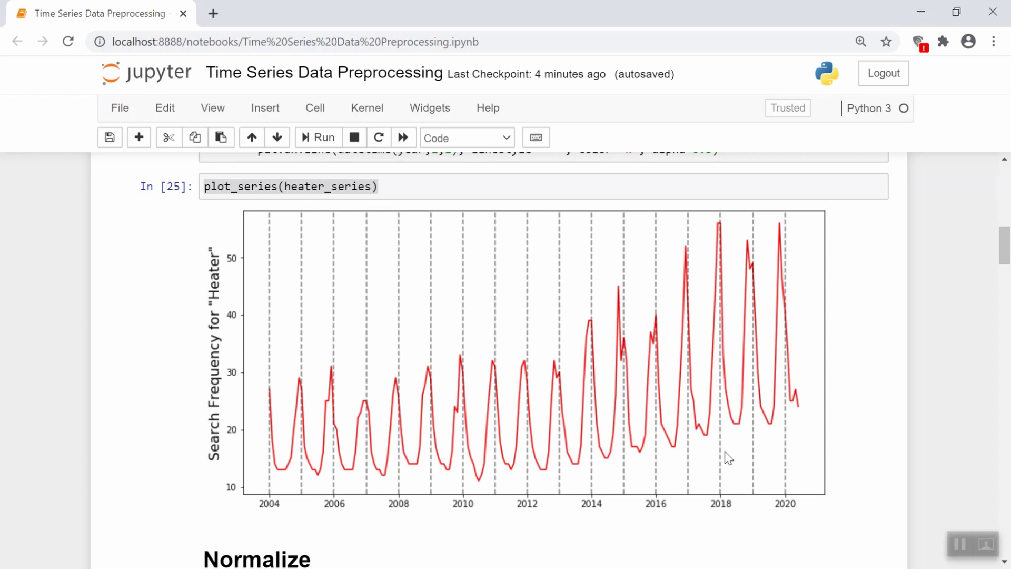
pyautogui.scroll(-3, 729, 457)
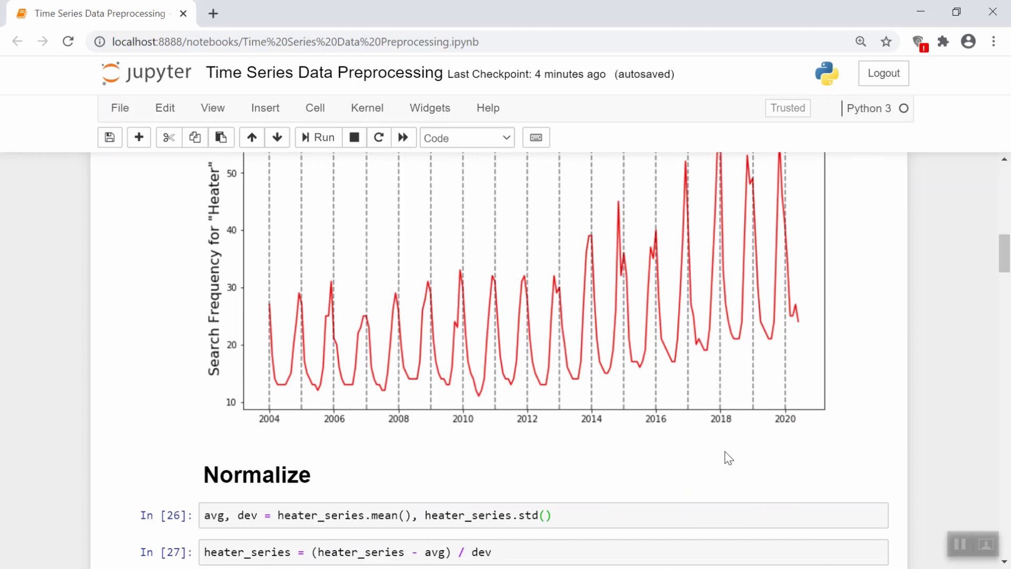
pyautogui.scroll(2, 315, 519)
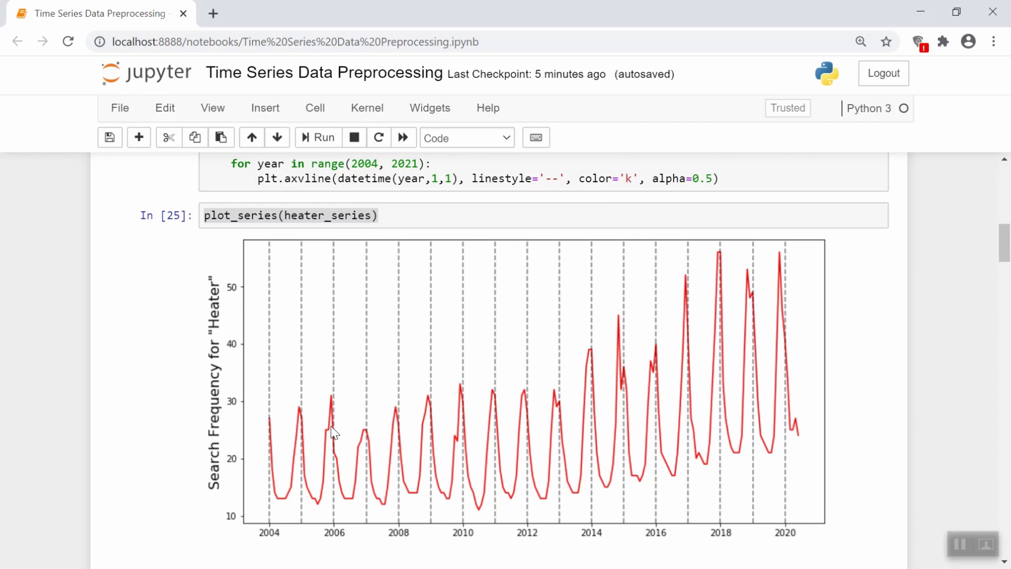
pyautogui.scroll(-5, 332, 432)
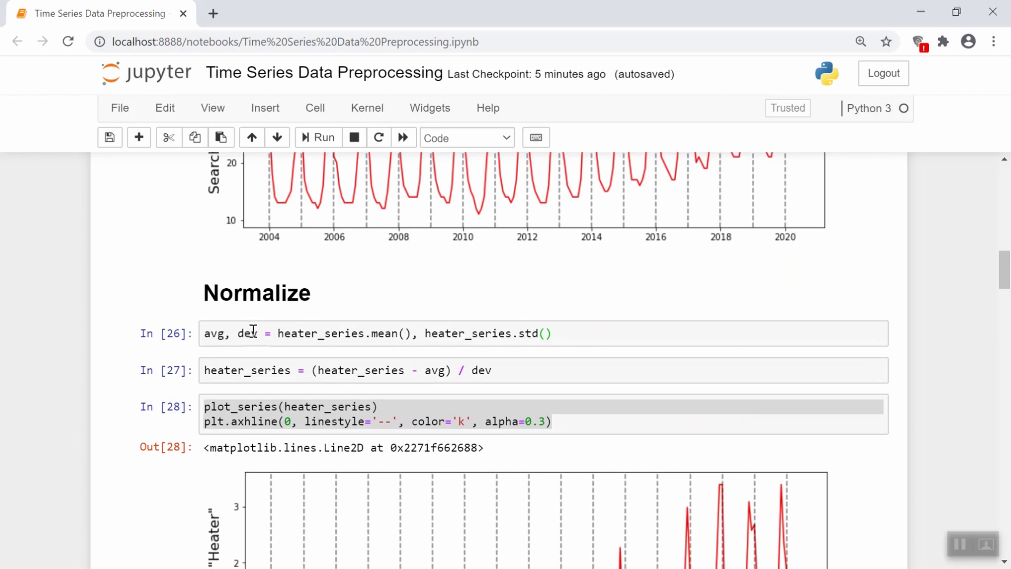
pyautogui.doubleClick(332, 334)
pyautogui.click(331, 334)
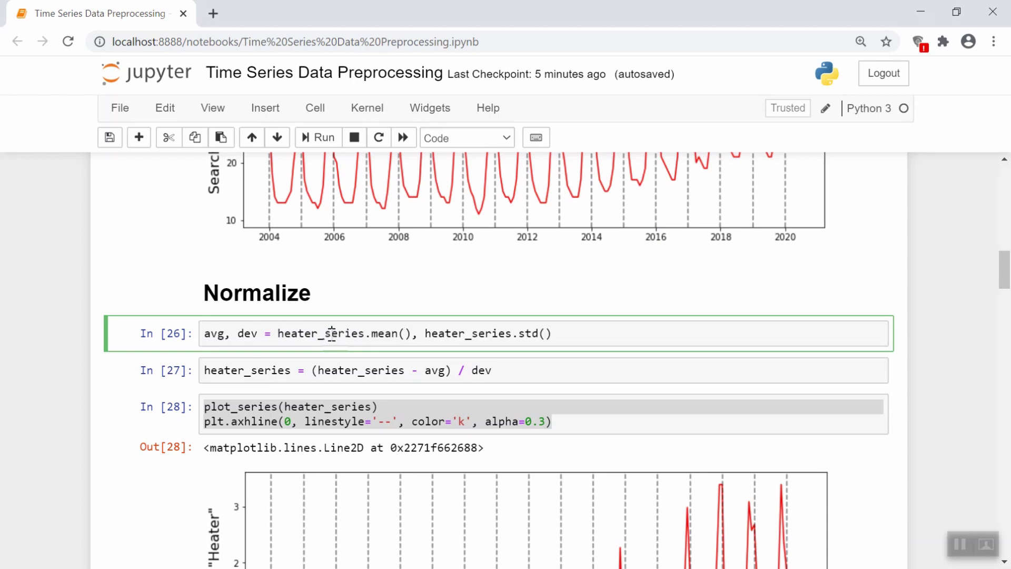
# Review the first-difference line using diff() and dropna() on the heater series
pyautogui.scroll(-1, 332, 337)
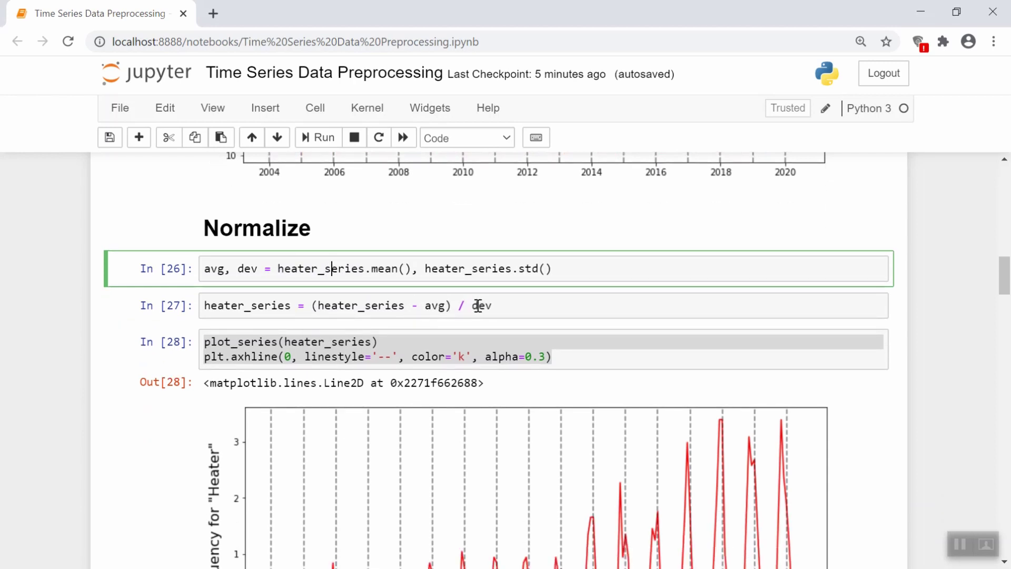
pyautogui.scroll(-3, 478, 307)
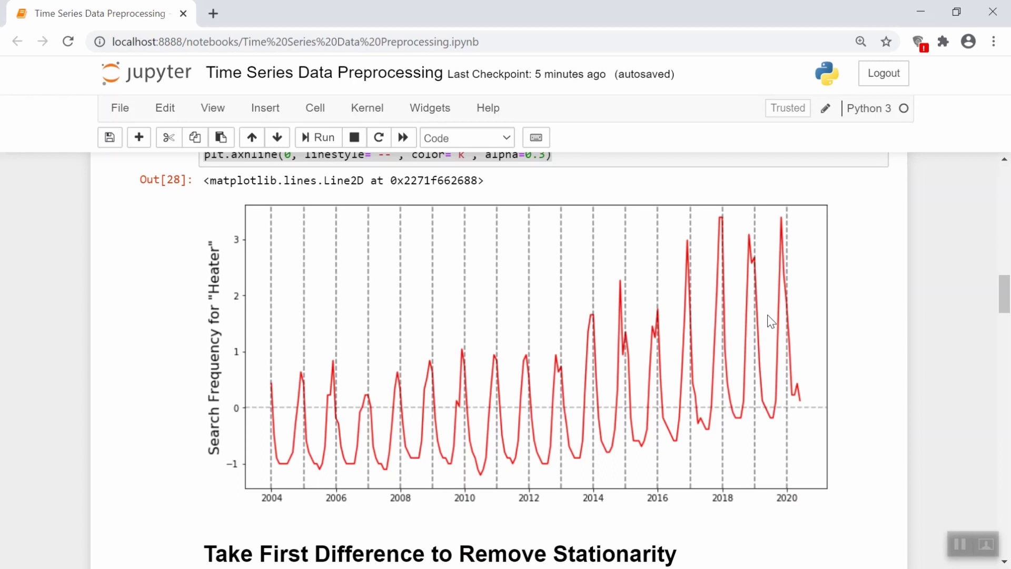
pyautogui.scroll(-5, 769, 320)
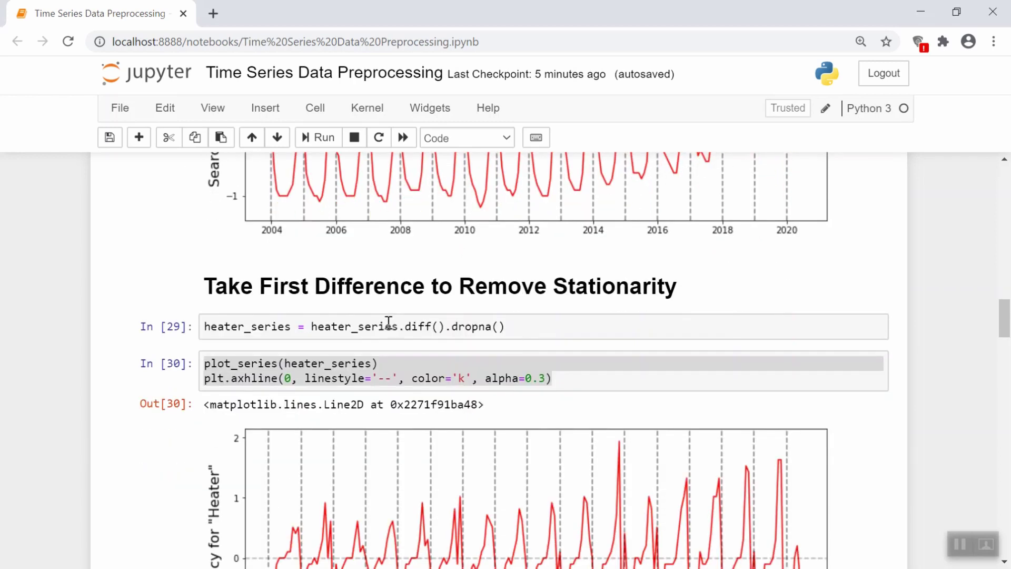
pyautogui.doubleClick(418, 326)
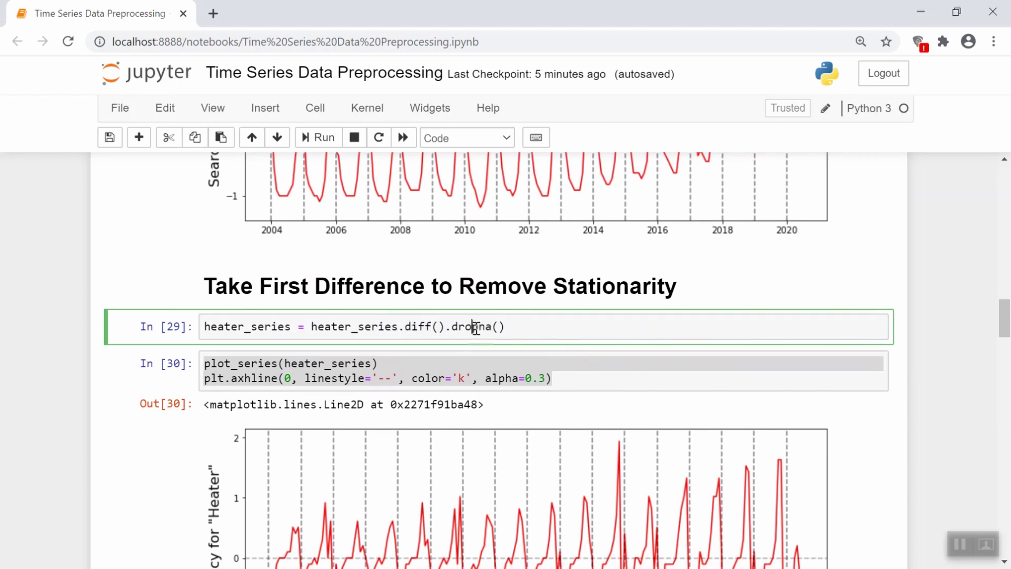
pyautogui.doubleClick(476, 326)
pyautogui.click(539, 331)
pyautogui.scroll(-3, 539, 330)
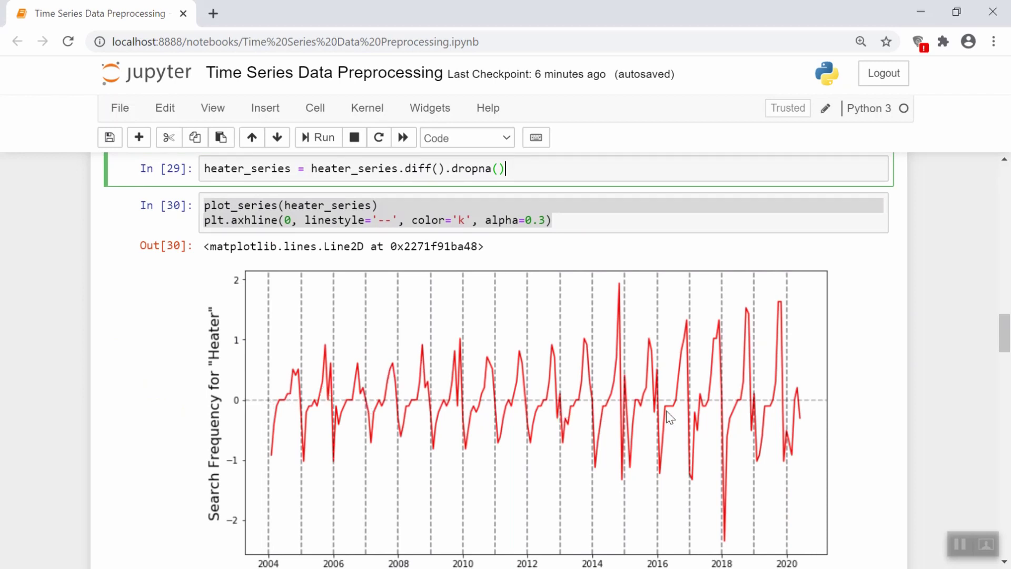
pyautogui.scroll(-3, 669, 416)
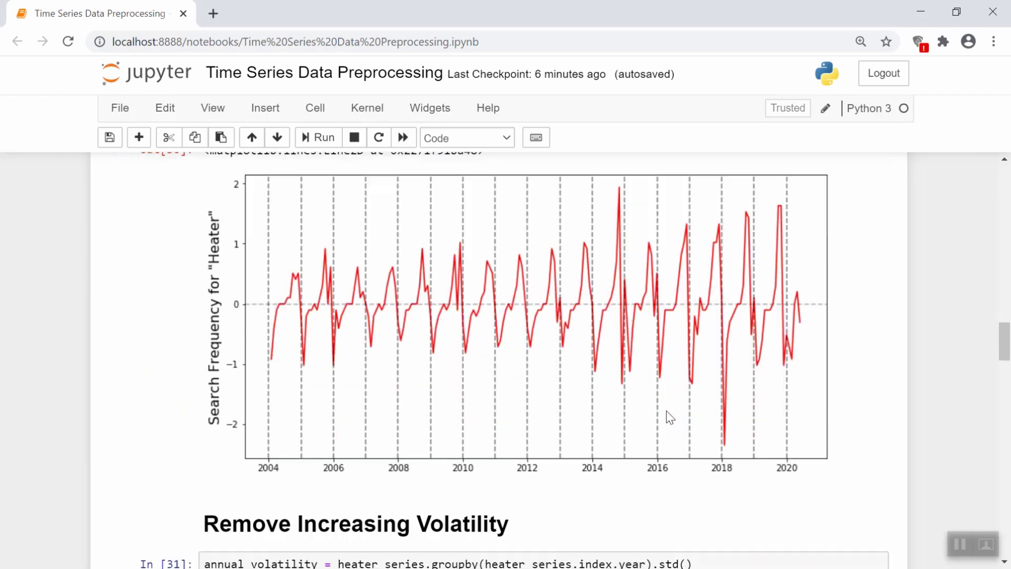
pyautogui.scroll(1, 668, 416)
pyautogui.scroll(1, 668, 416)
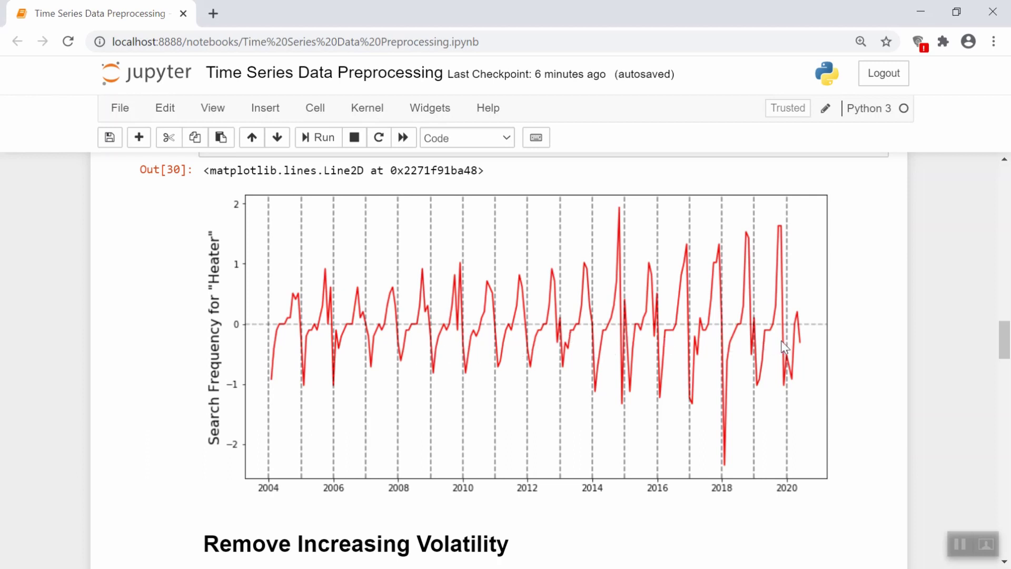
pyautogui.scroll(1, 270, 328)
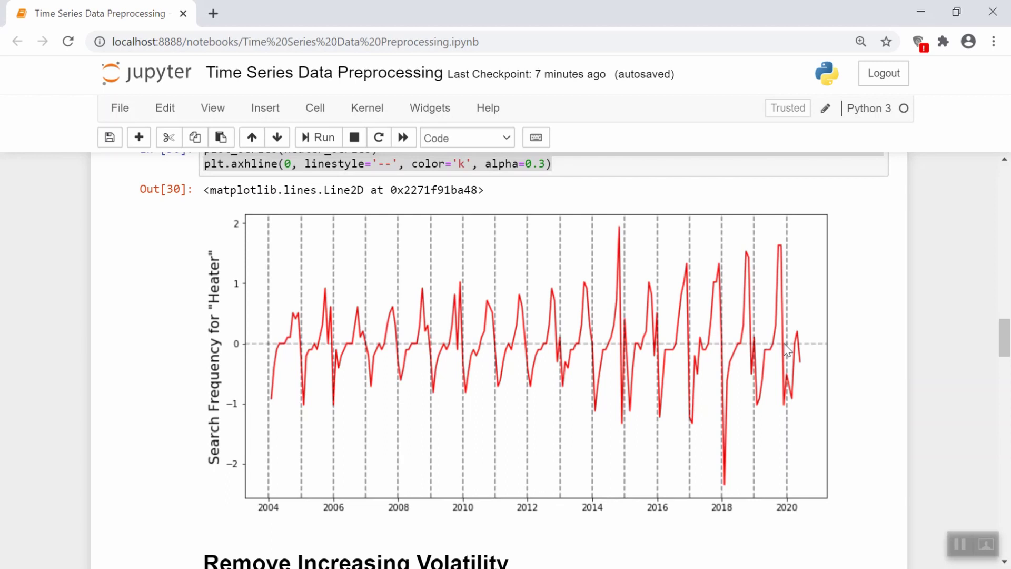
# Inspect annual_volatility: heater_series grouped by index.year with std(), 0.415 in 2004 rising to 0.987
pyautogui.scroll(-5, 786, 347)
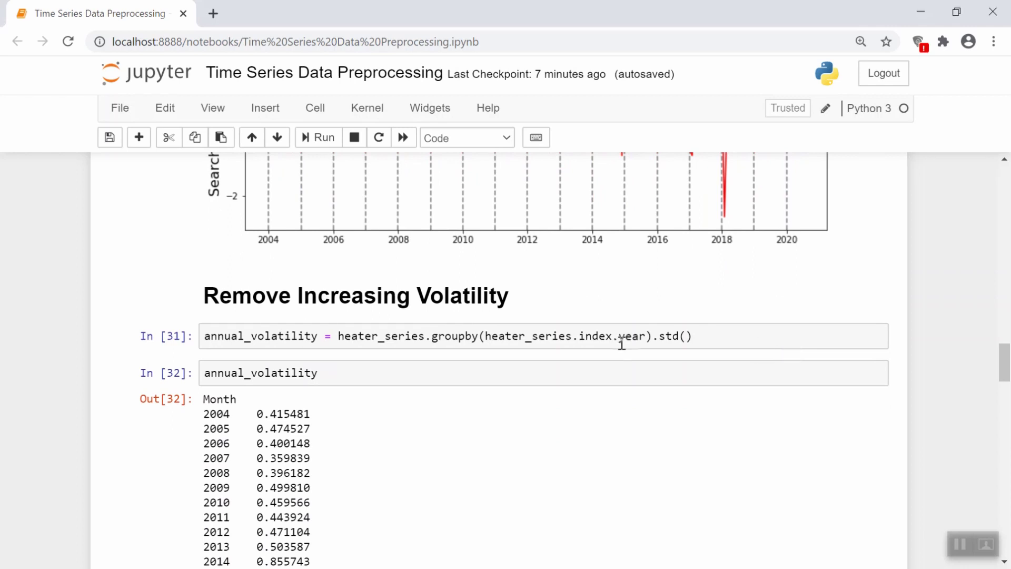
pyautogui.doubleClick(466, 335)
pyautogui.moveTo(487, 335); pyautogui.dragTo(646, 336)
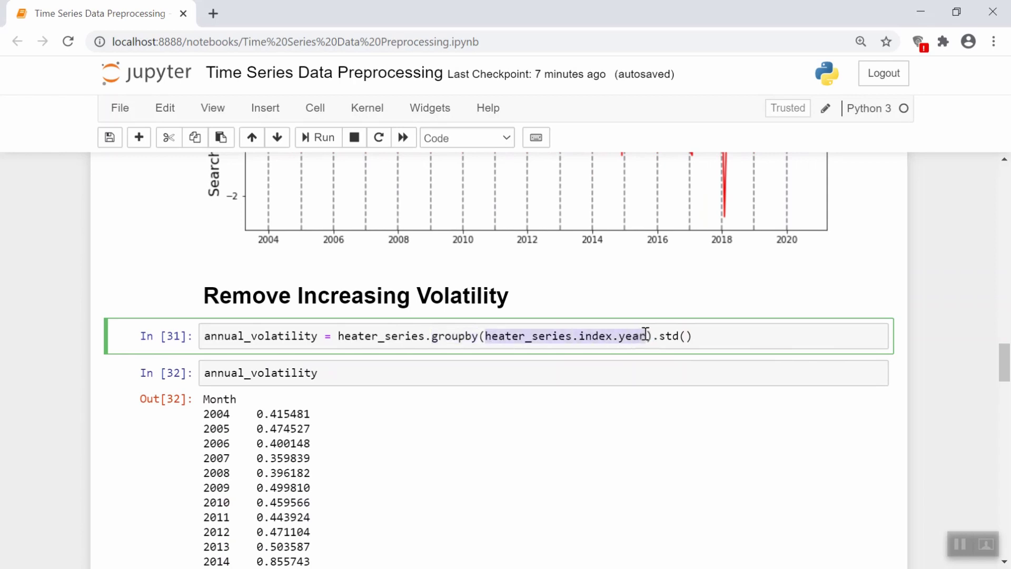
pyautogui.click(645, 335)
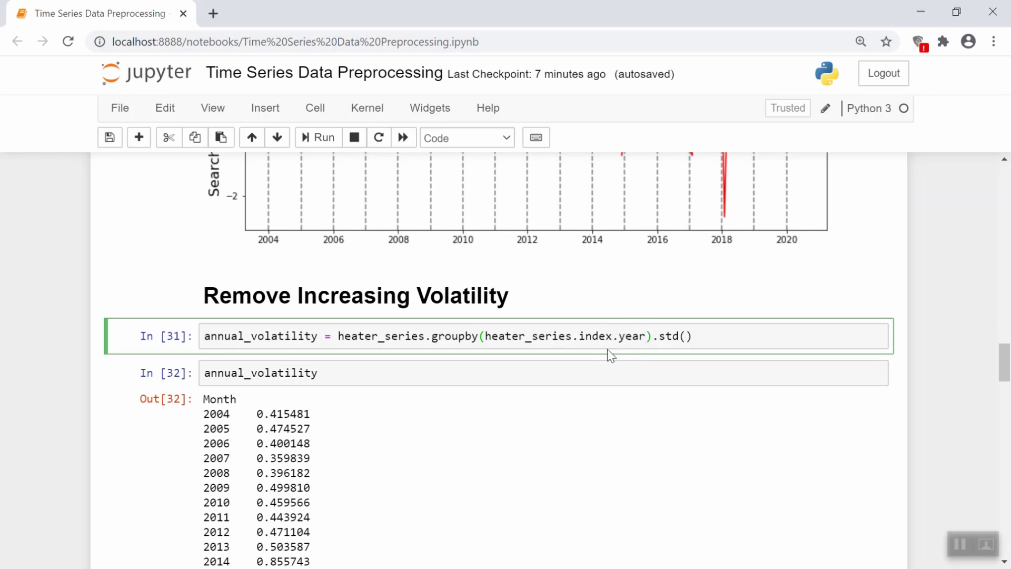
pyautogui.moveTo(703, 338); pyautogui.dragTo(660, 336)
pyautogui.scroll(-3, 533, 377)
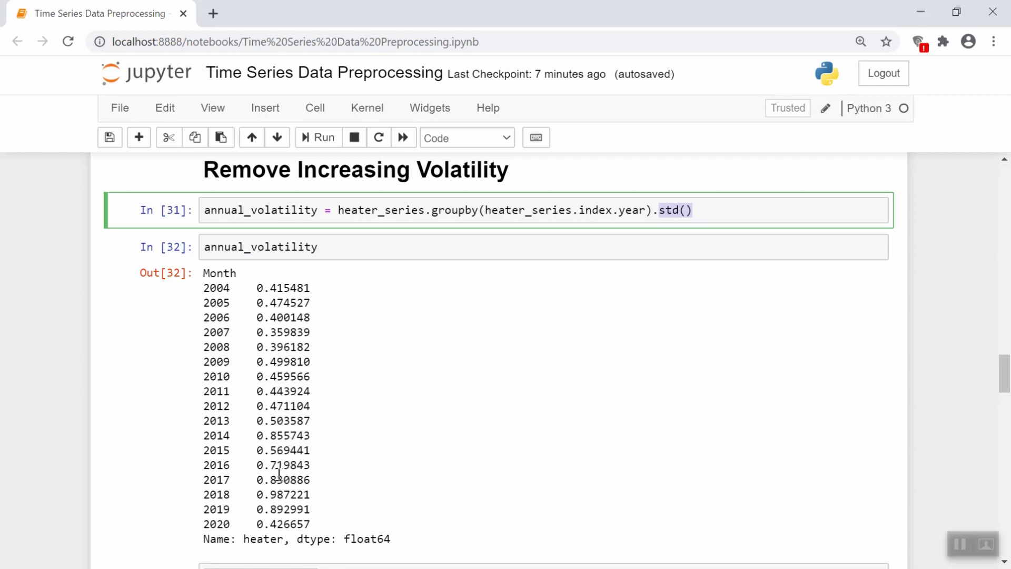
# Scroll to In [33]–In [35] and highlight heater_series divided by heater_annual_vol in In [35]
pyautogui.scroll(-5, 273, 457)
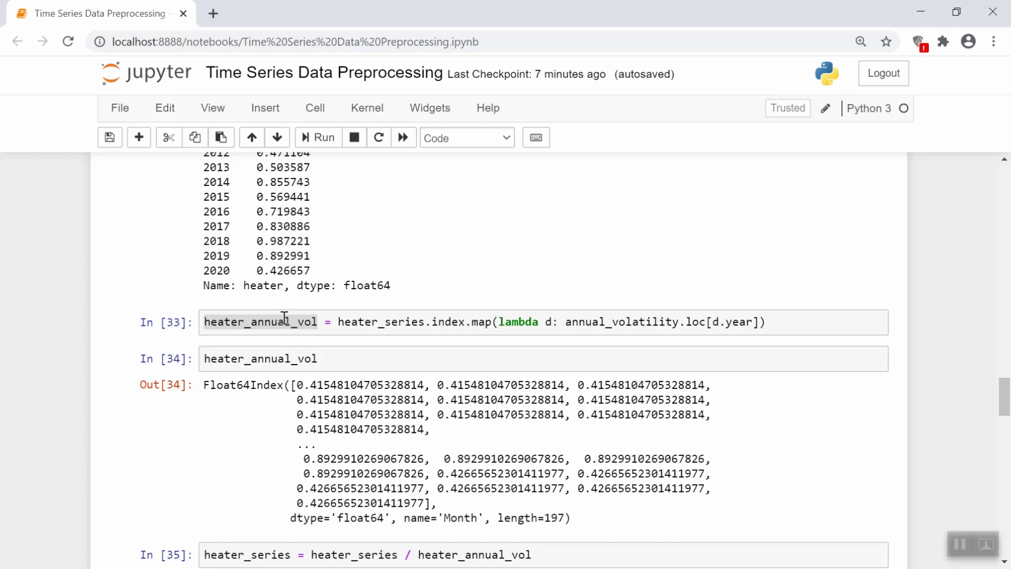
pyautogui.scroll(-4, 284, 318)
pyautogui.moveTo(311, 355); pyautogui.dragTo(541, 355)
# Scroll to show the full Out[36] plot, swinging about -2.5 to 2.3 around zero
pyautogui.scroll(-2, 542, 355)
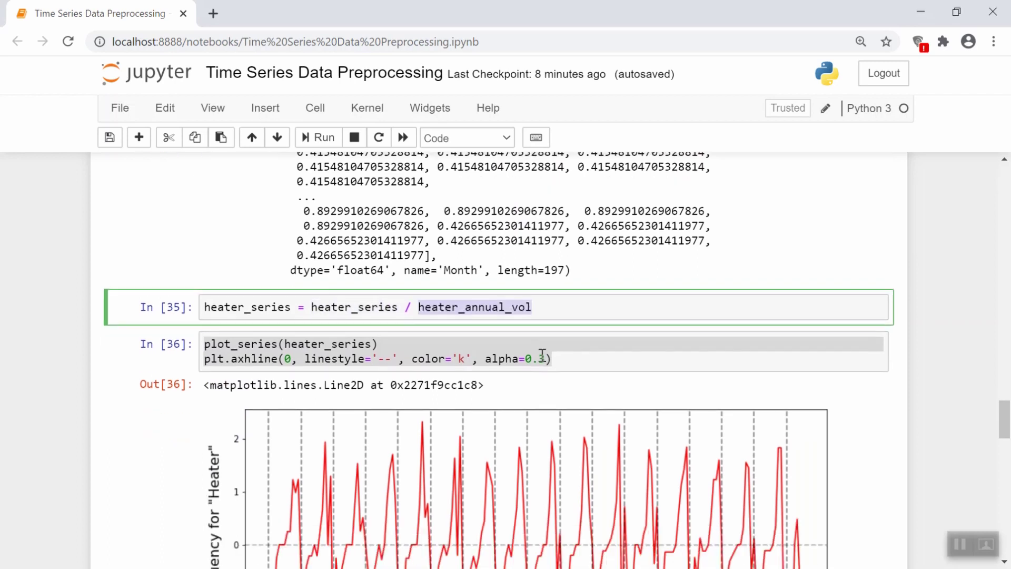
pyautogui.scroll(-2, 543, 355)
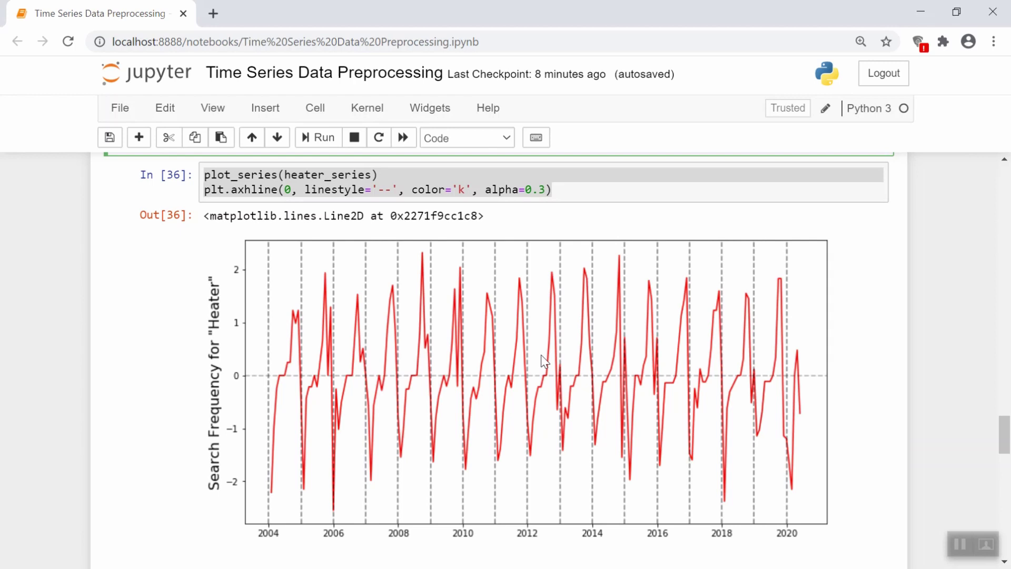
pyautogui.scroll(-5, 543, 362)
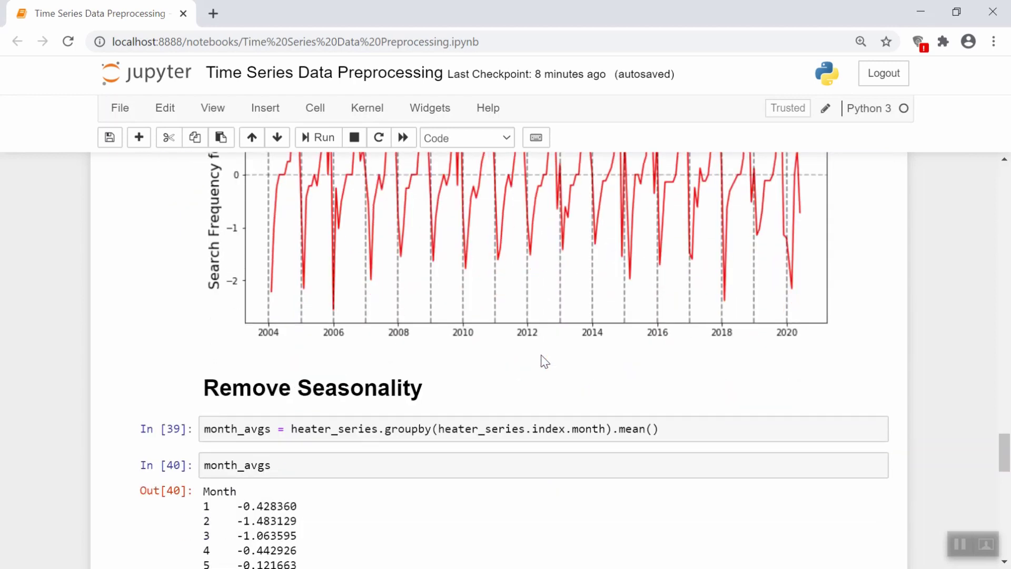
pyautogui.scroll(-2, 544, 361)
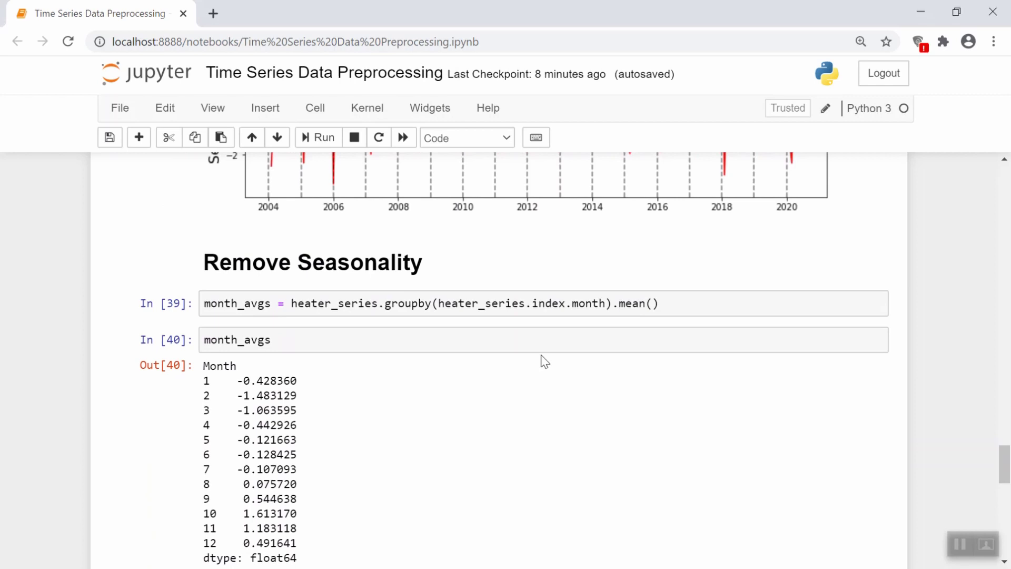
pyautogui.scroll(5, 544, 362)
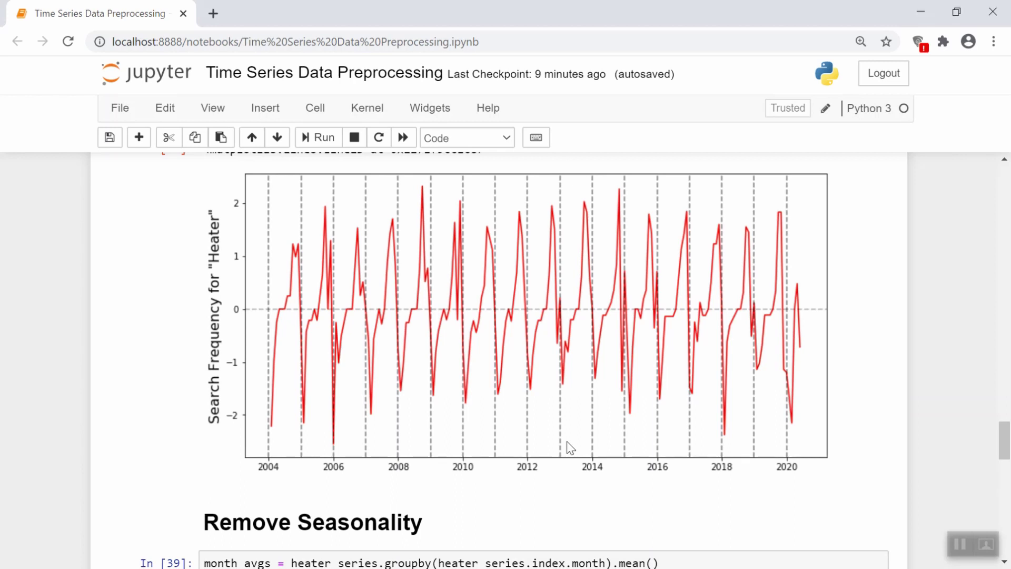
pyautogui.scroll(-4, 569, 446)
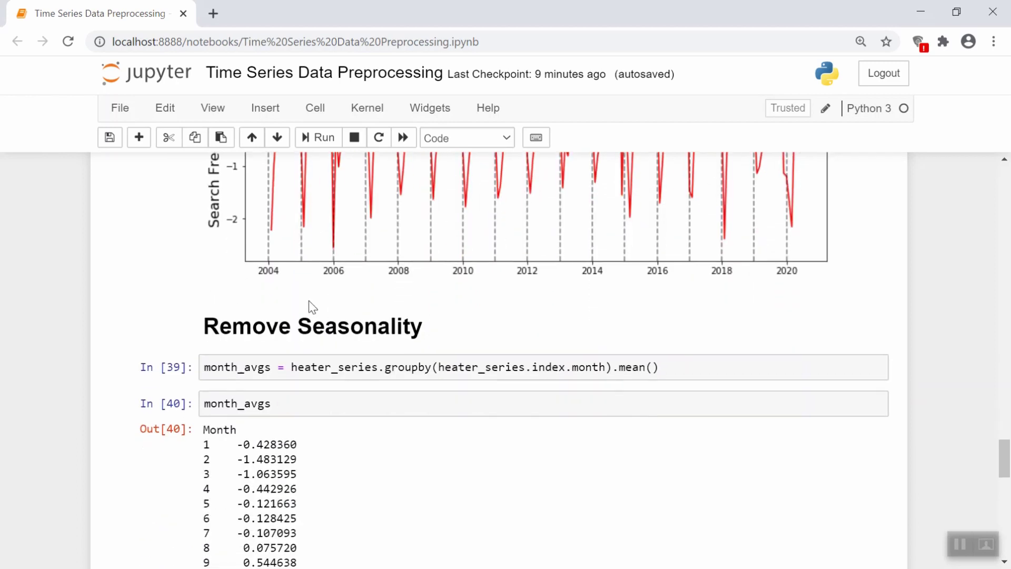
# Highlight the month grouping key and mean() in the In [39] month_avgs line
pyautogui.moveTo(438, 367); pyautogui.dragTo(606, 367)
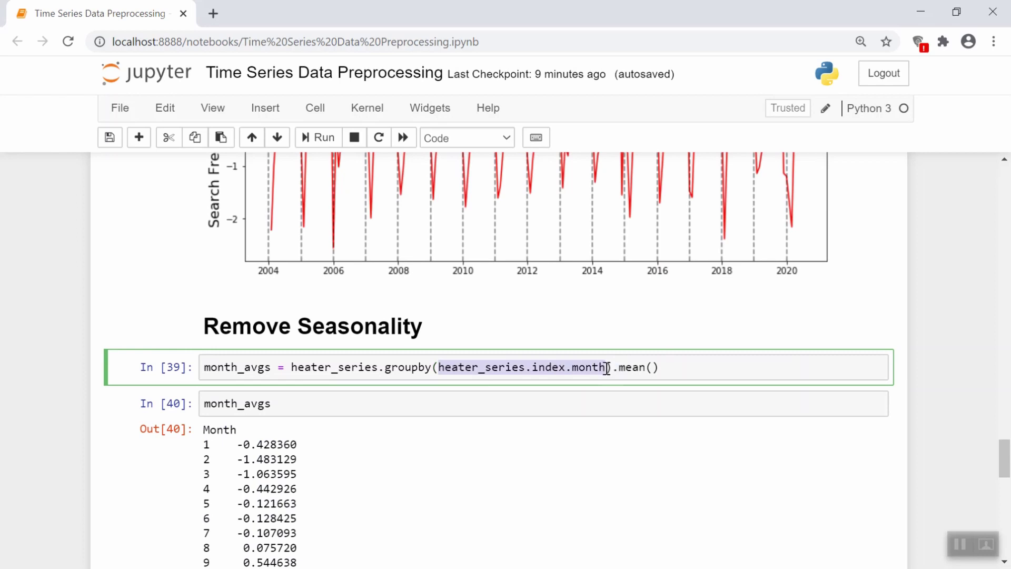
pyautogui.click(667, 368)
pyautogui.moveTo(667, 368); pyautogui.dragTo(619, 367)
pyautogui.click(670, 367)
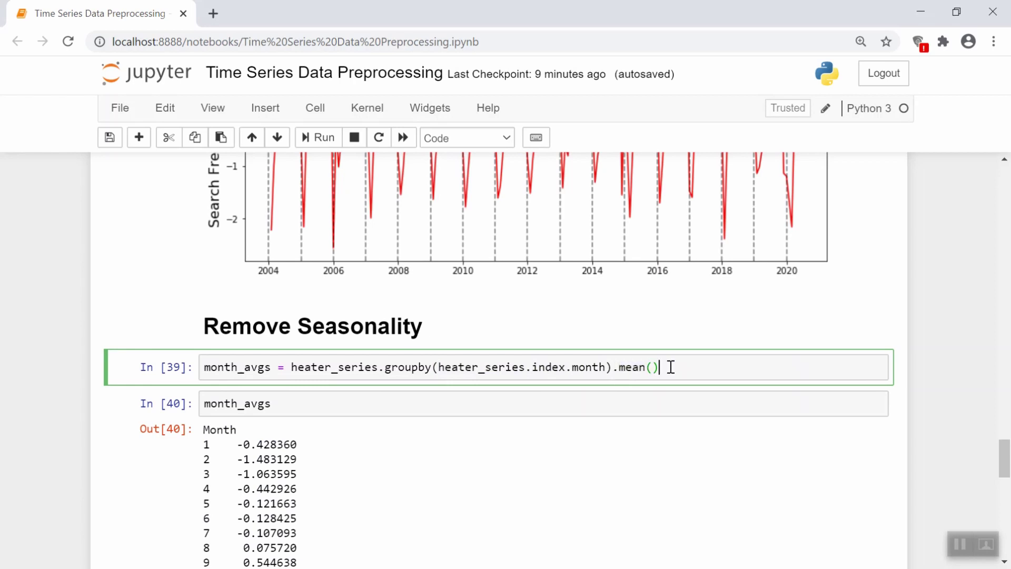
# Highlight the month 1 average -0.428360 in Out[40] and scroll to In[41]'s heater_month_avg mapping
pyautogui.scroll(-2, 489, 455)
pyautogui.scroll(-1, 483, 460)
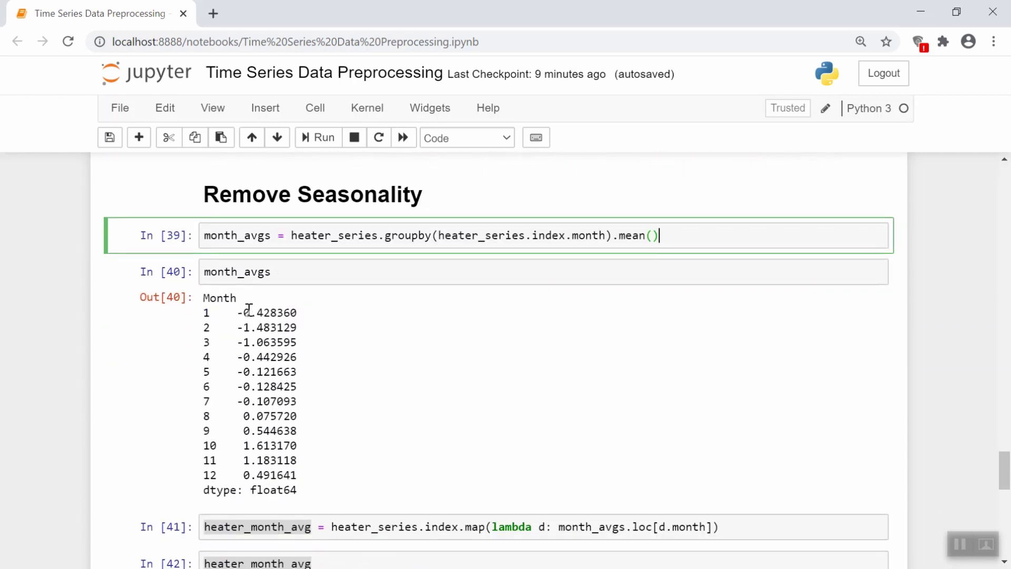
pyautogui.moveTo(235, 312); pyautogui.dragTo(298, 311)
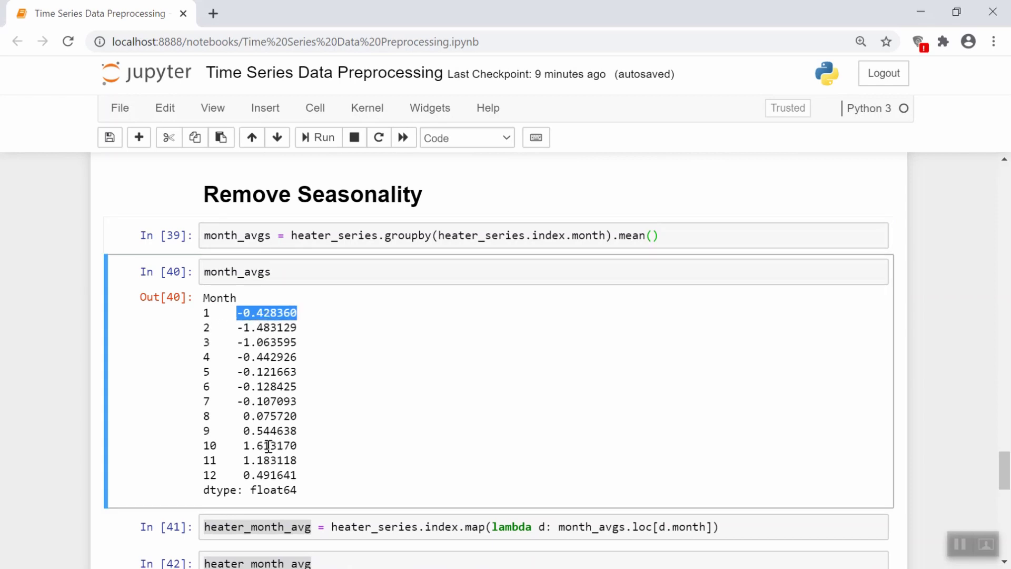
pyautogui.click(352, 428)
pyautogui.scroll(8, 352, 427)
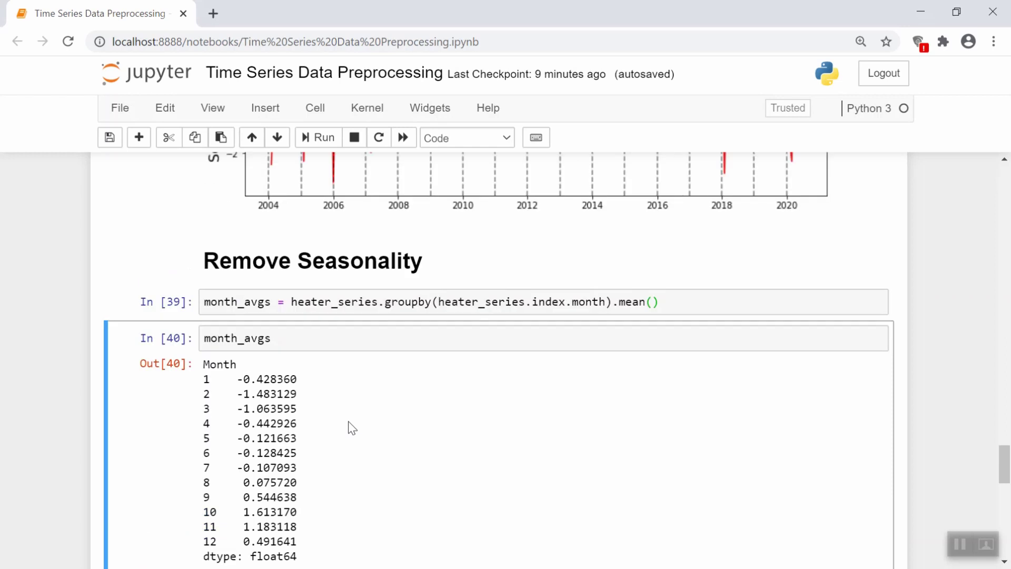
pyautogui.scroll(-2, 351, 428)
pyautogui.scroll(-7, 352, 428)
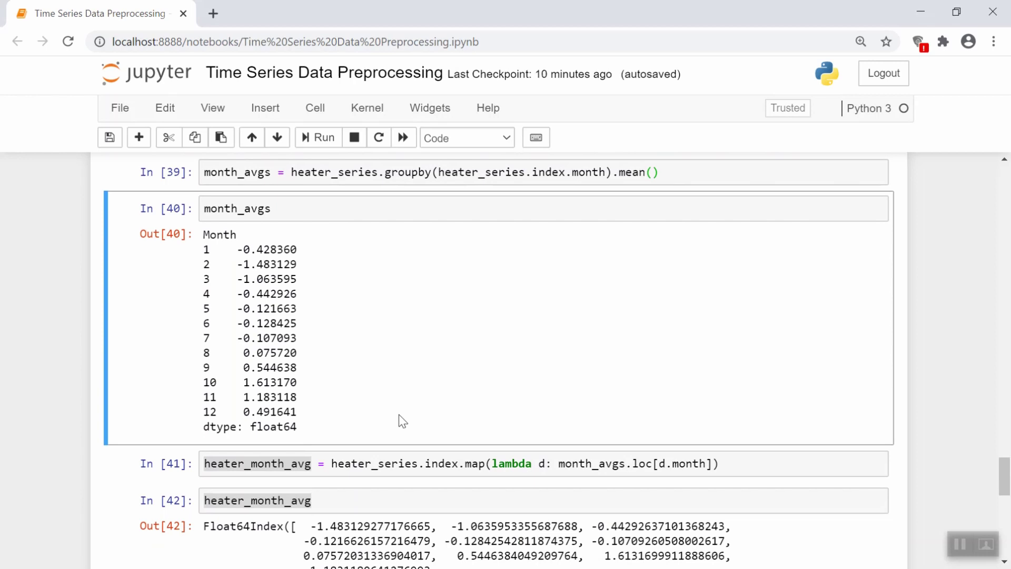
# Scroll to In [43] and highlight heater_month_avg being subtracted from heater_series
pyautogui.scroll(10, 400, 420)
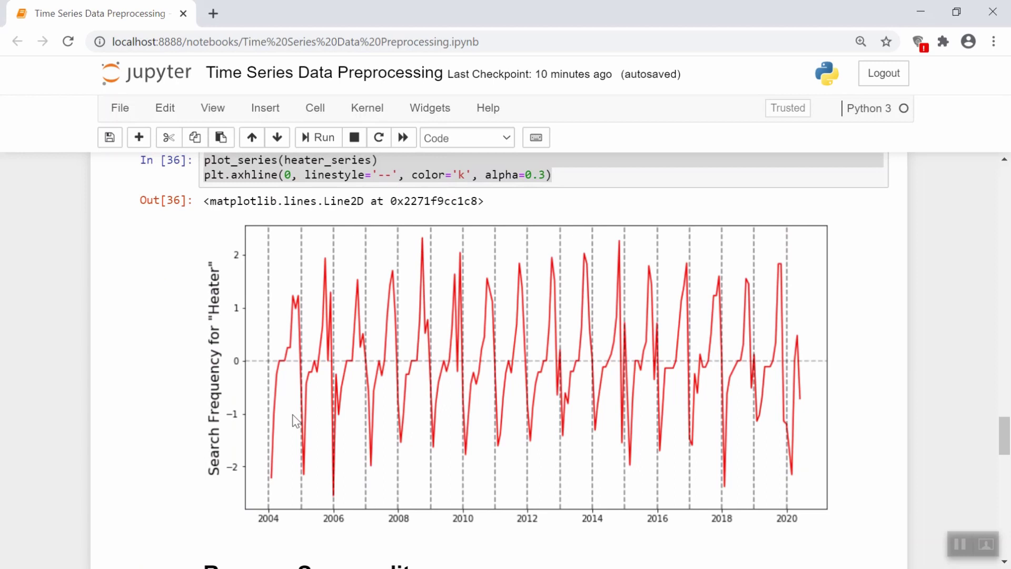
pyautogui.scroll(-10, 295, 421)
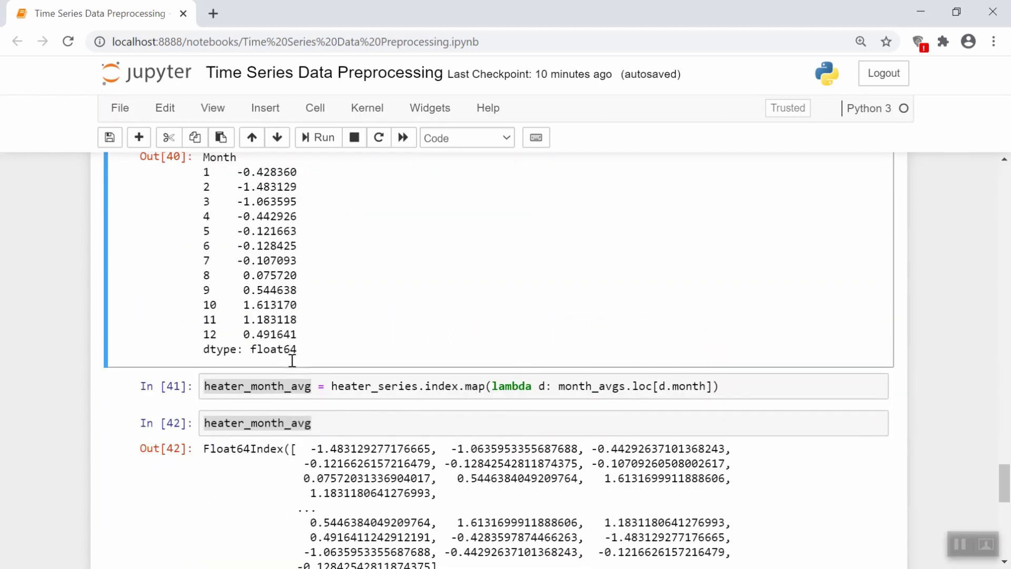
pyautogui.scroll(-5, 292, 361)
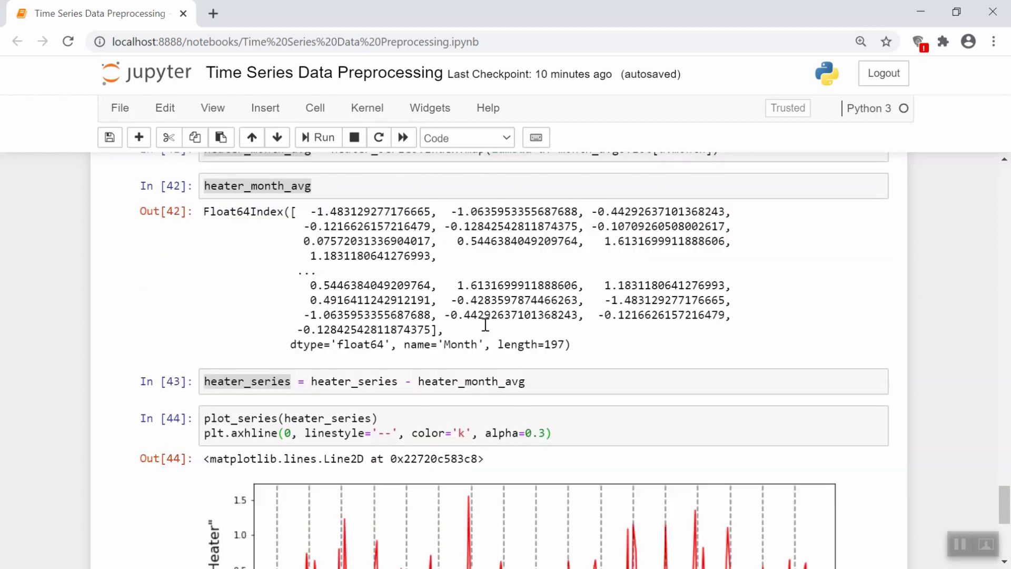
pyautogui.click(321, 380)
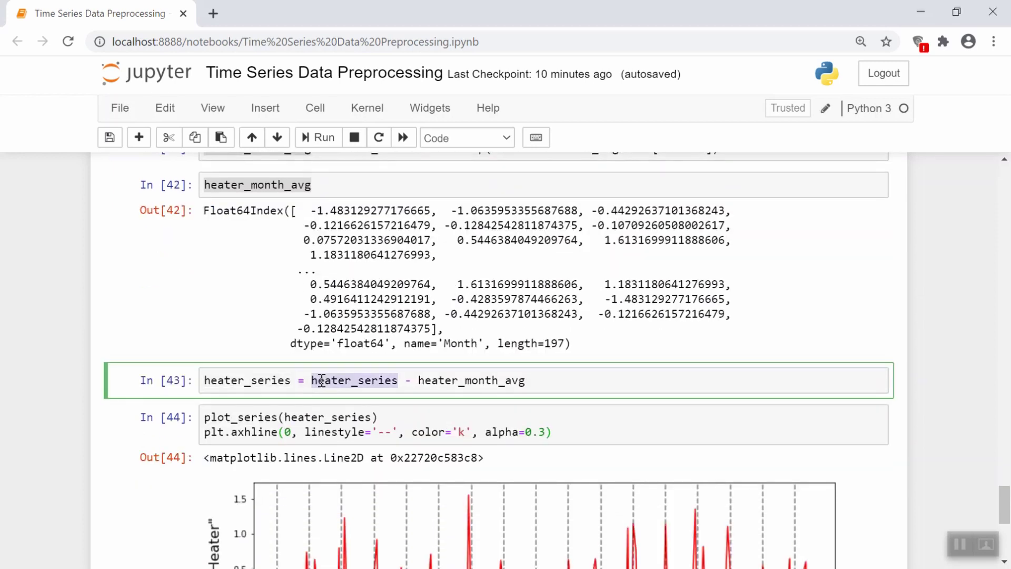
pyautogui.doubleClick(480, 380)
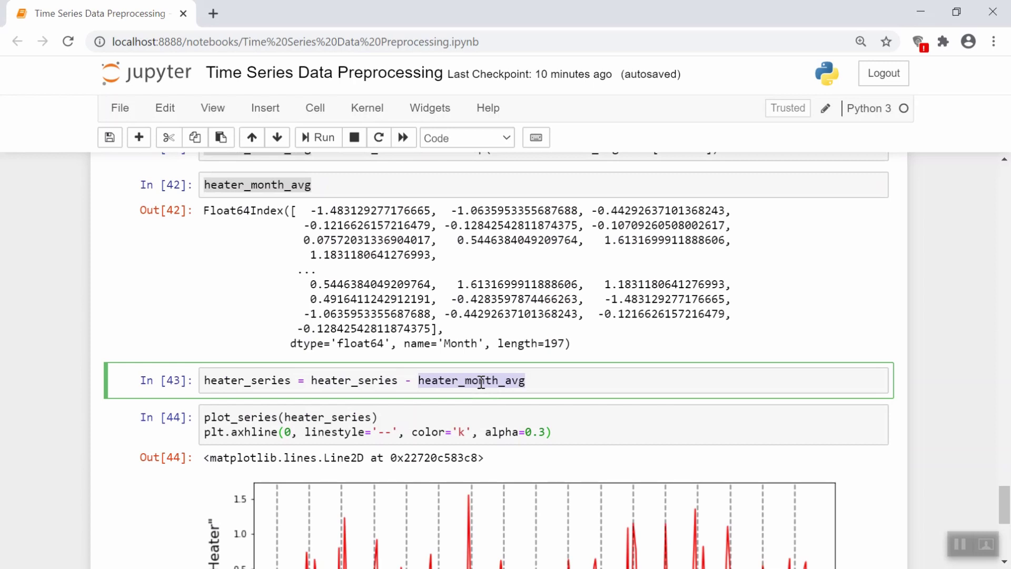
# Scroll to show the whole Out[44] deseasonalized plot, spiking between about -2.1 and 1.6
pyautogui.scroll(-5, 480, 380)
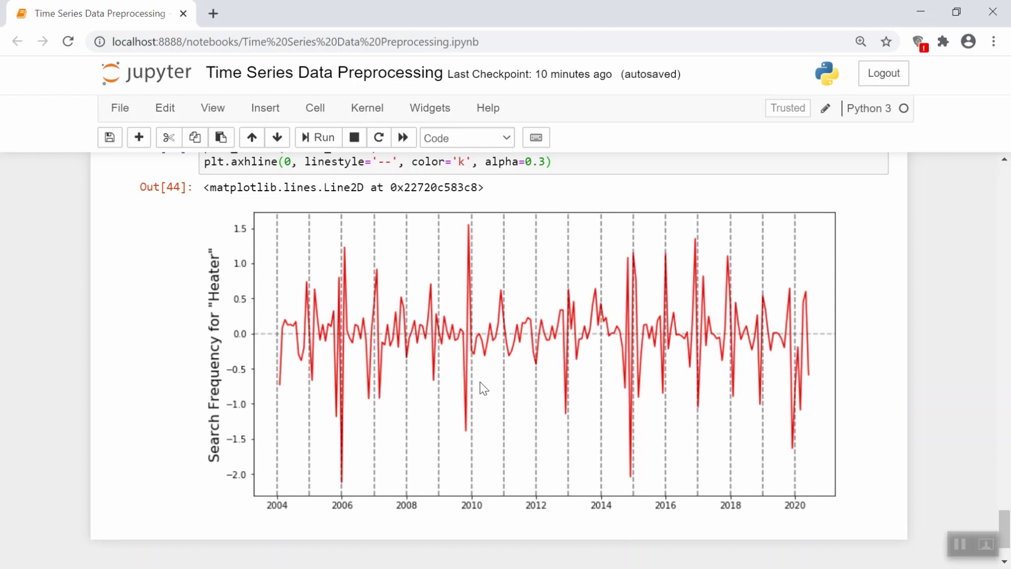
pyautogui.scroll(1, 283, 300)
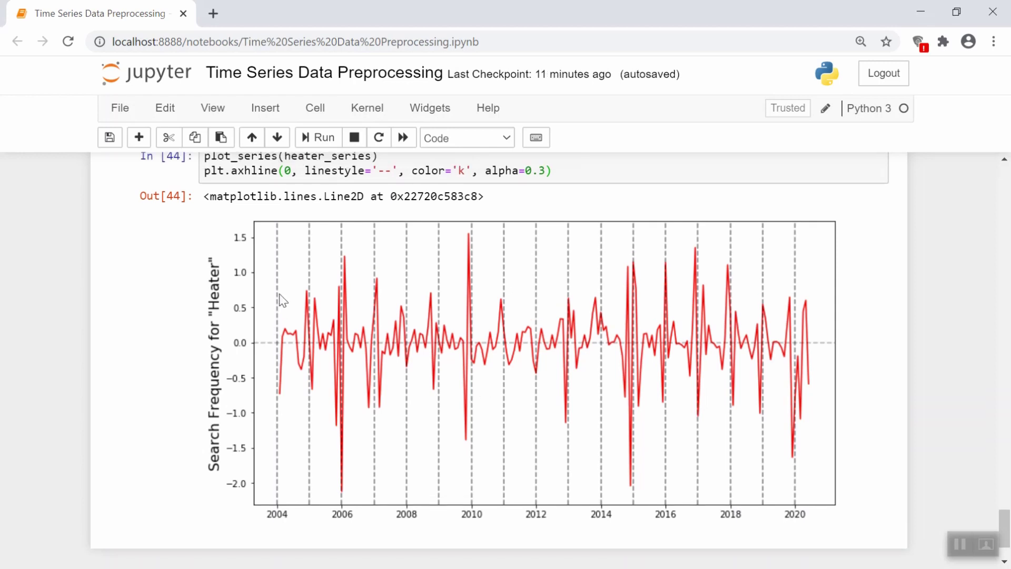